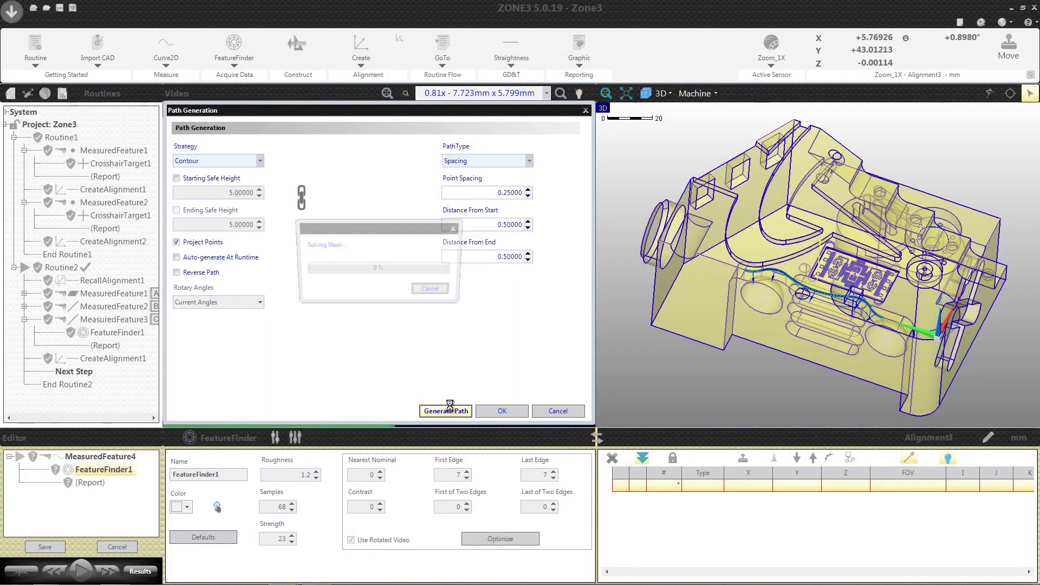
Step: Start the generated contour path so the arc points measure in sequence through point 11
left_click(488, 412)
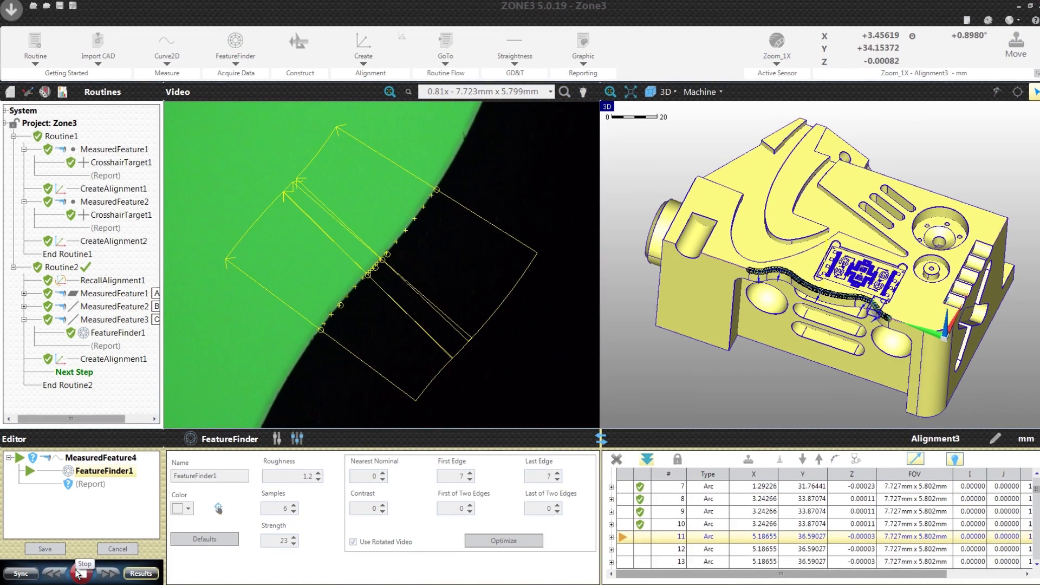